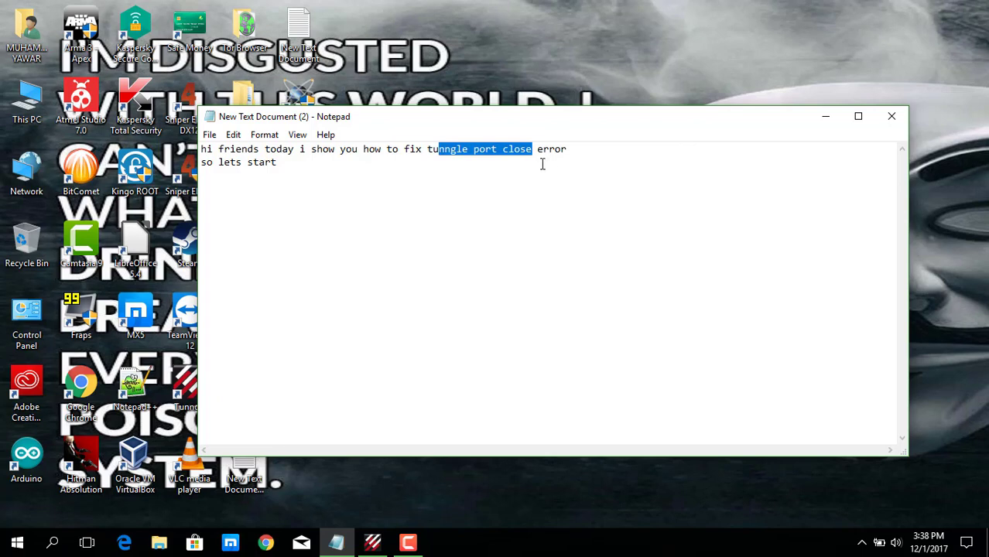
click(510, 153)
drag(473, 149, 521, 152)
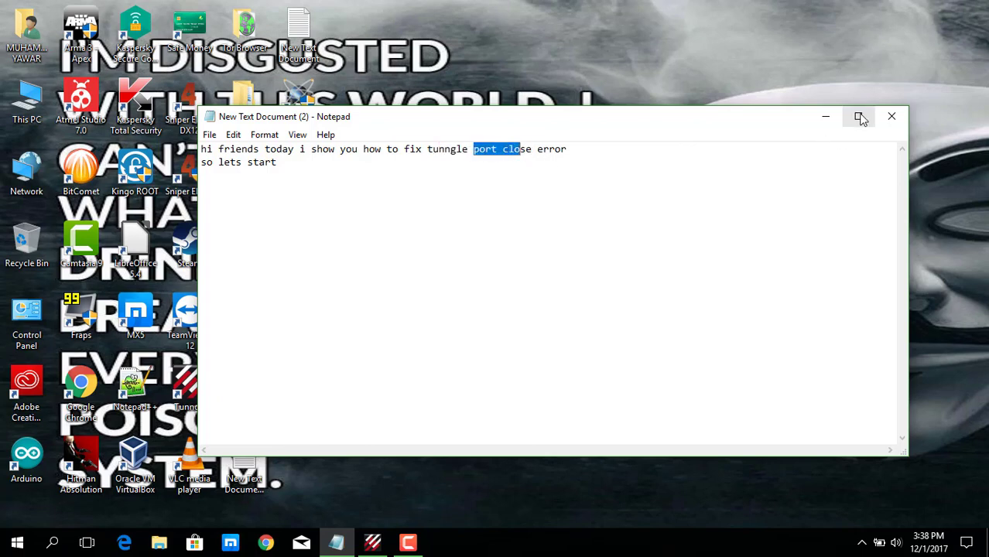
- Switch to Tunngle, check the forwarded port in its router options, and leave the options without changes
click(826, 116)
click(381, 544)
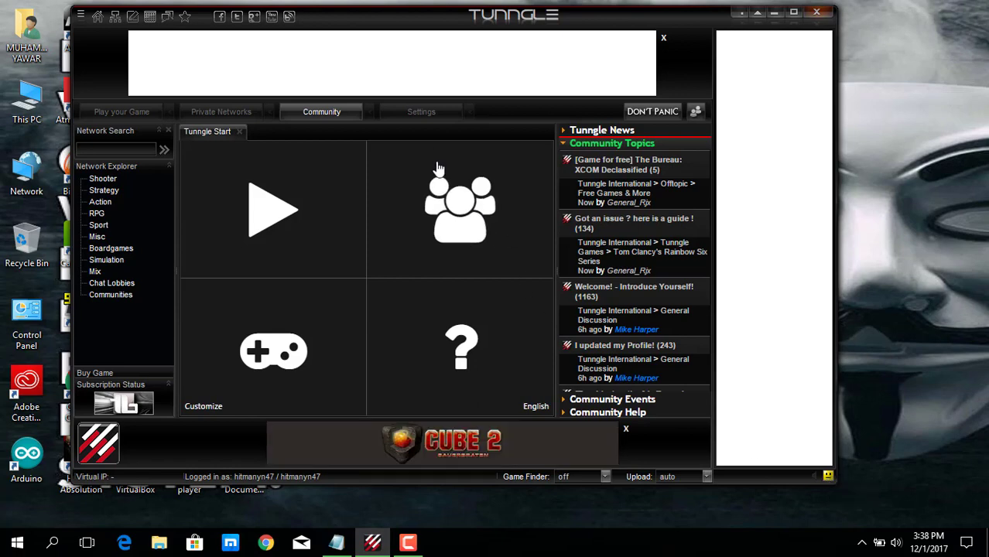
click(421, 112)
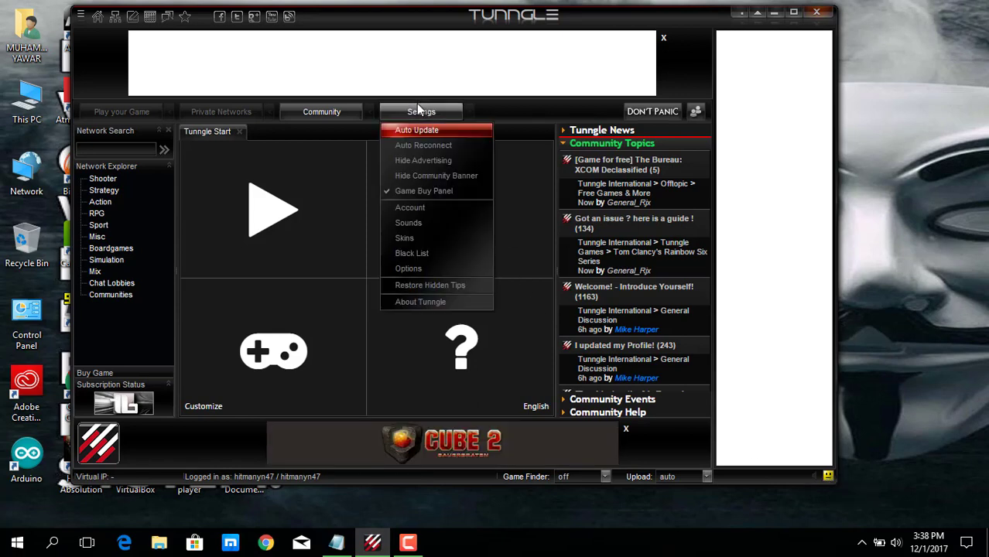
click(410, 269)
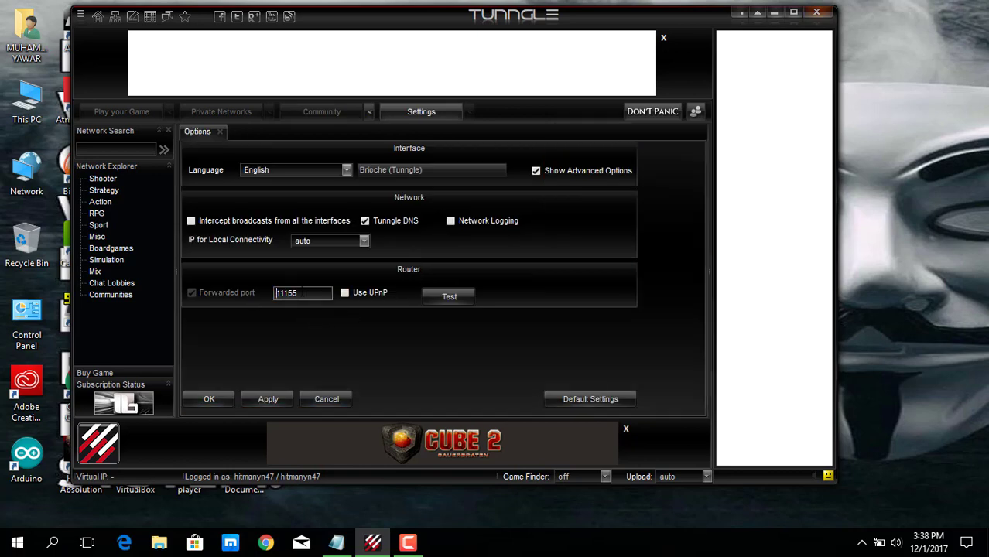
click(328, 398)
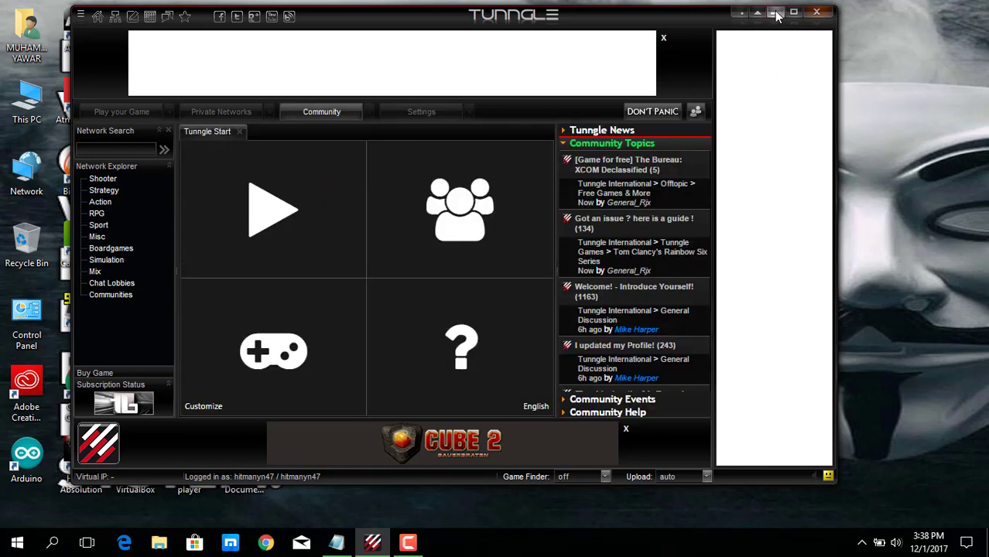
click(774, 13)
right_click(596, 163)
click(615, 227)
right_click(613, 221)
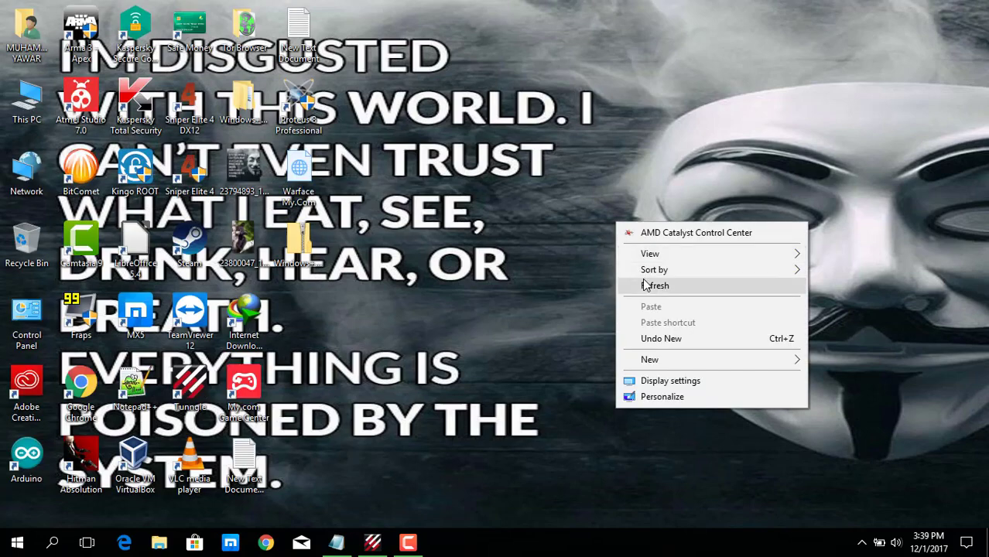
click(644, 285)
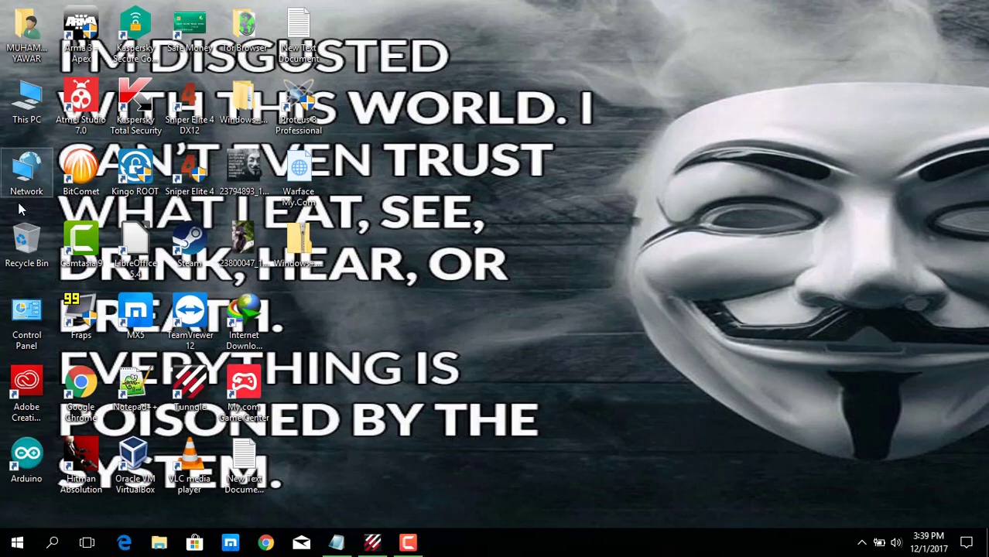
- Quit Tunngle and check the hidden system tray icons for running programs
click(373, 543)
click(817, 13)
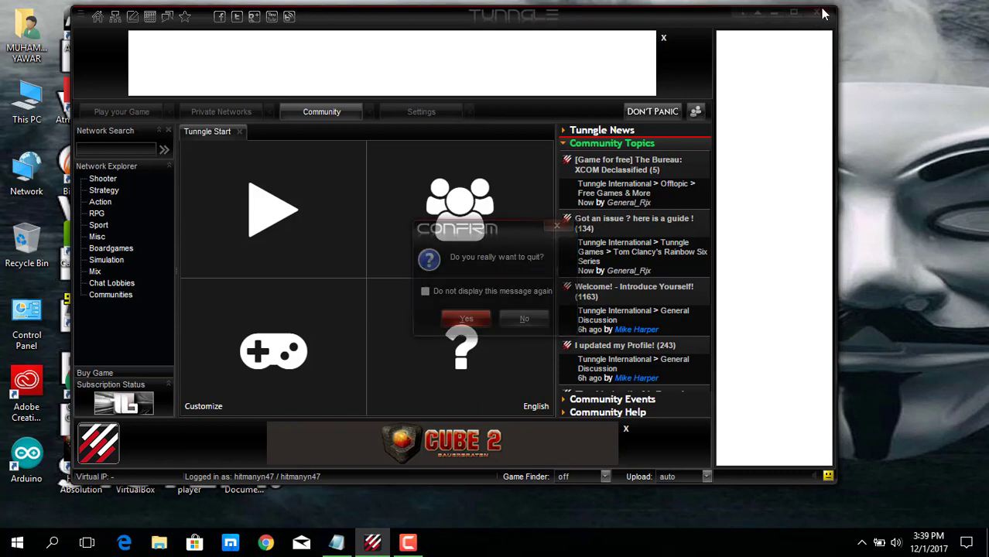
click(477, 318)
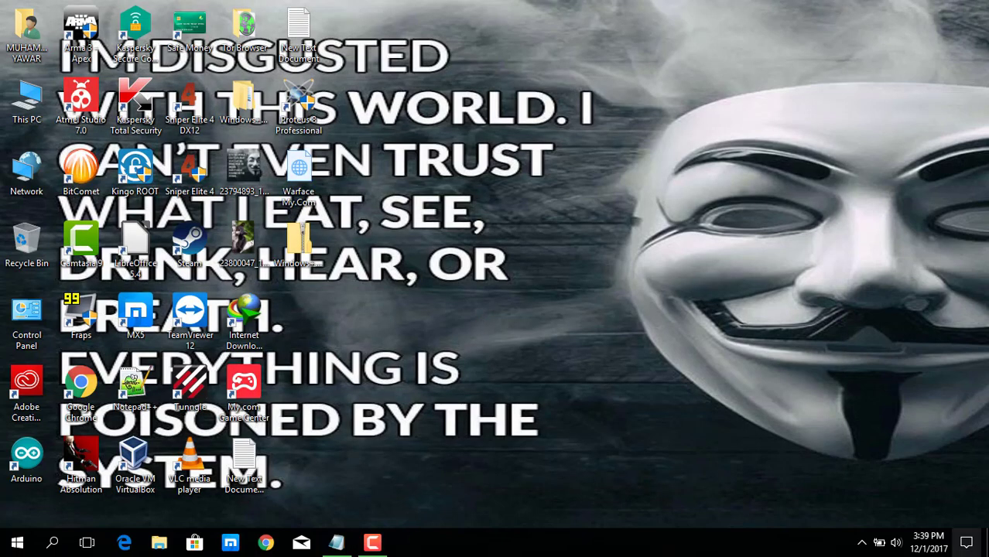
click(861, 543)
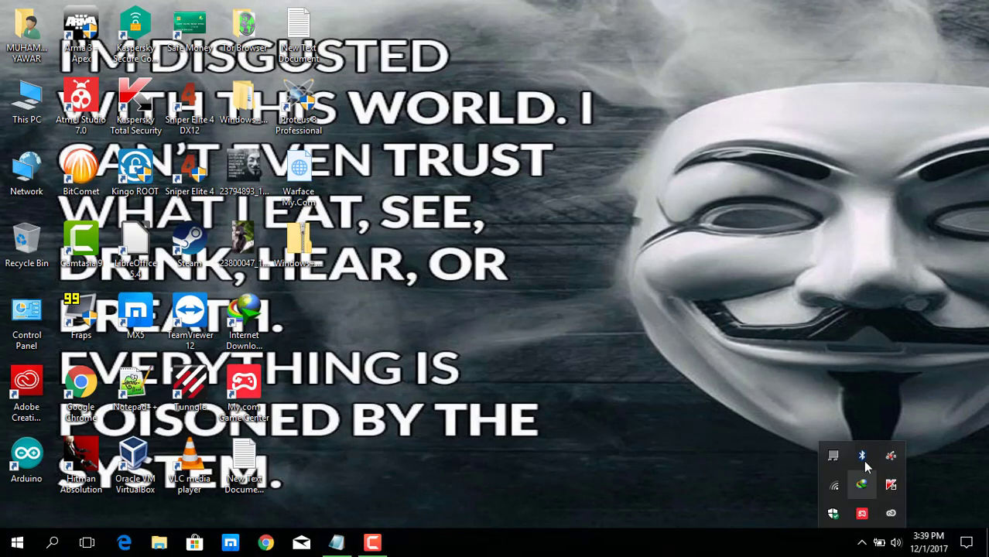
right_click(571, 434)
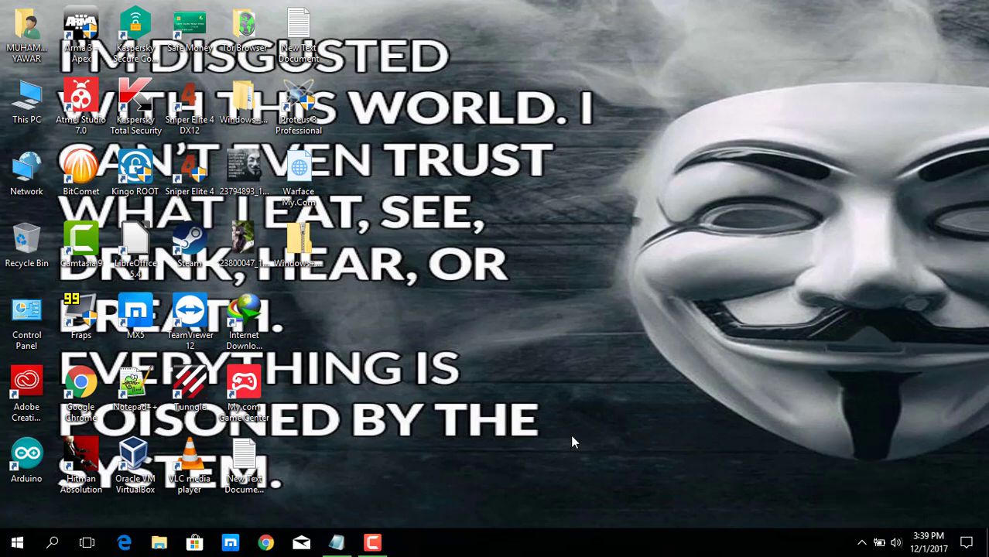
click(605, 314)
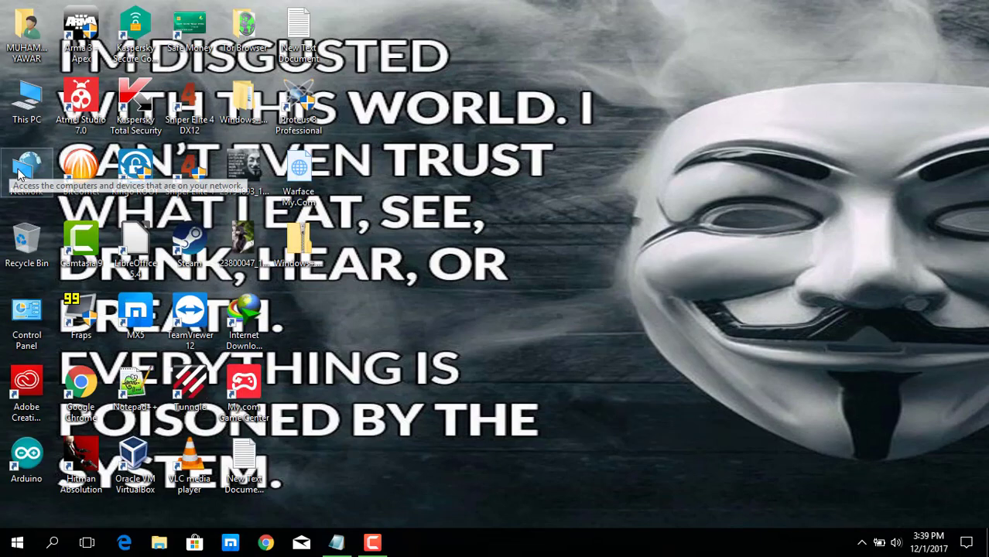
double_click(22, 173)
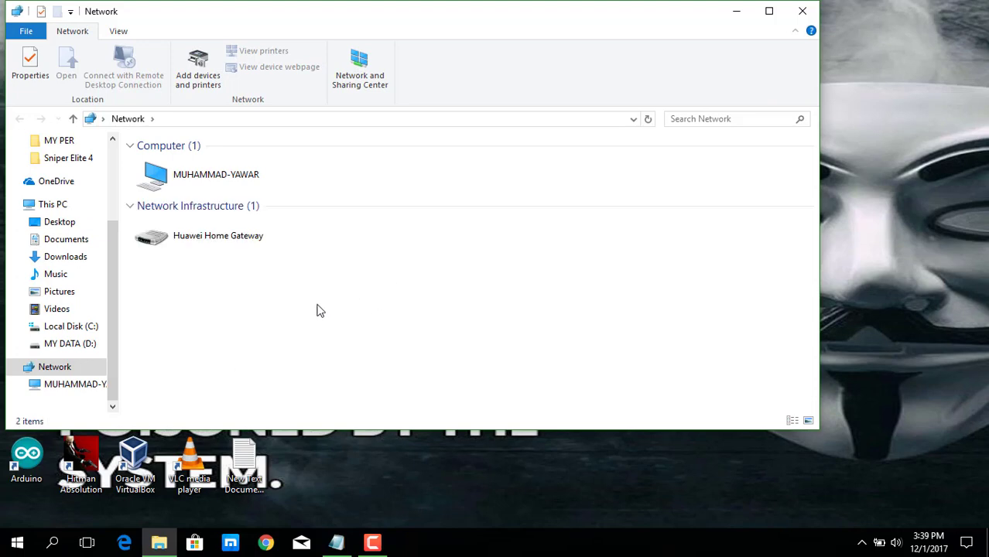
right_click(203, 233)
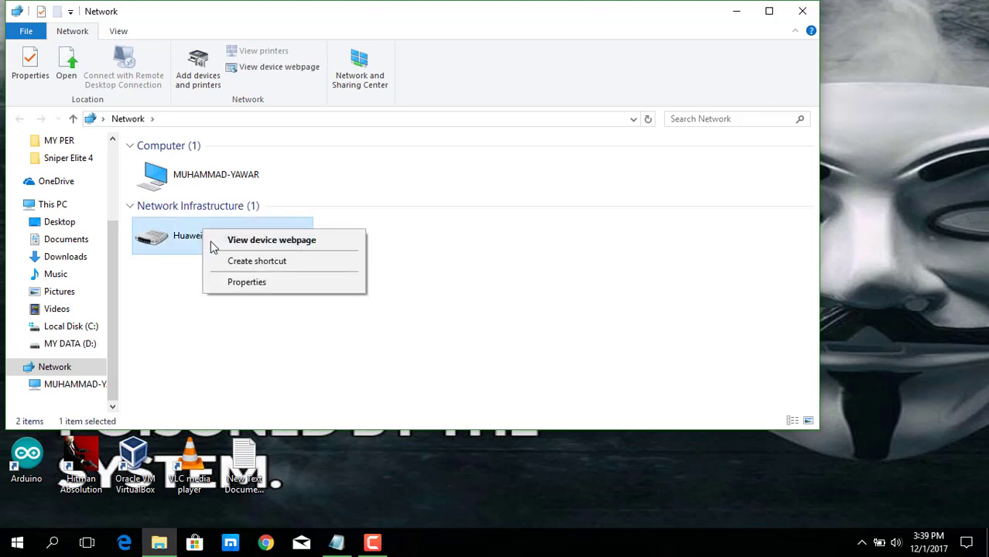
click(237, 283)
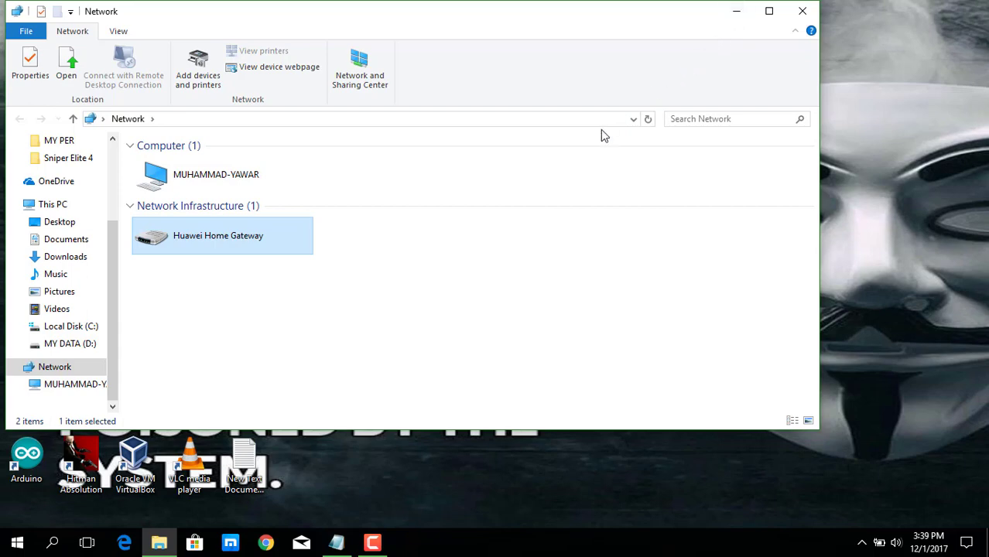
key(alt+Return)
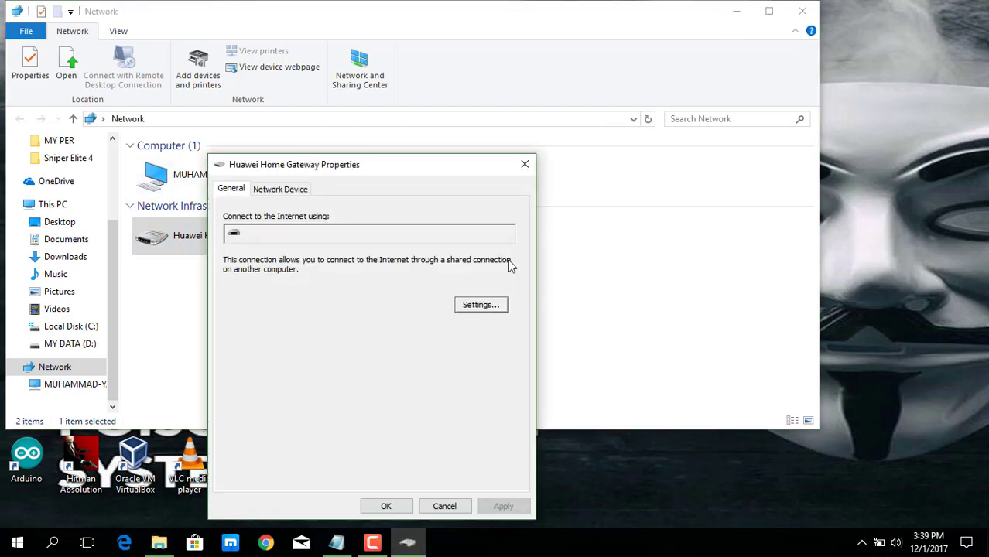
click(803, 11)
drag(323, 168, 448, 61)
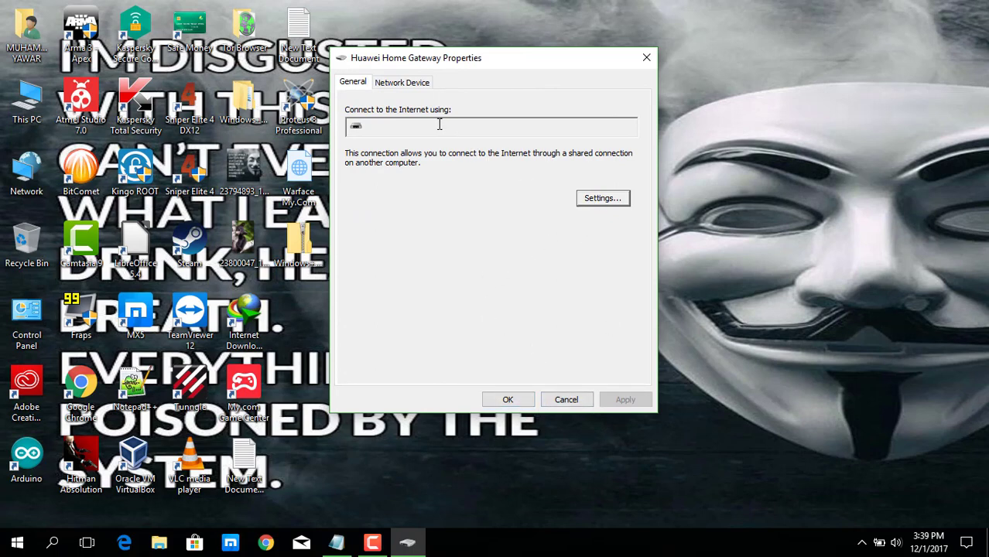
click(401, 84)
click(350, 84)
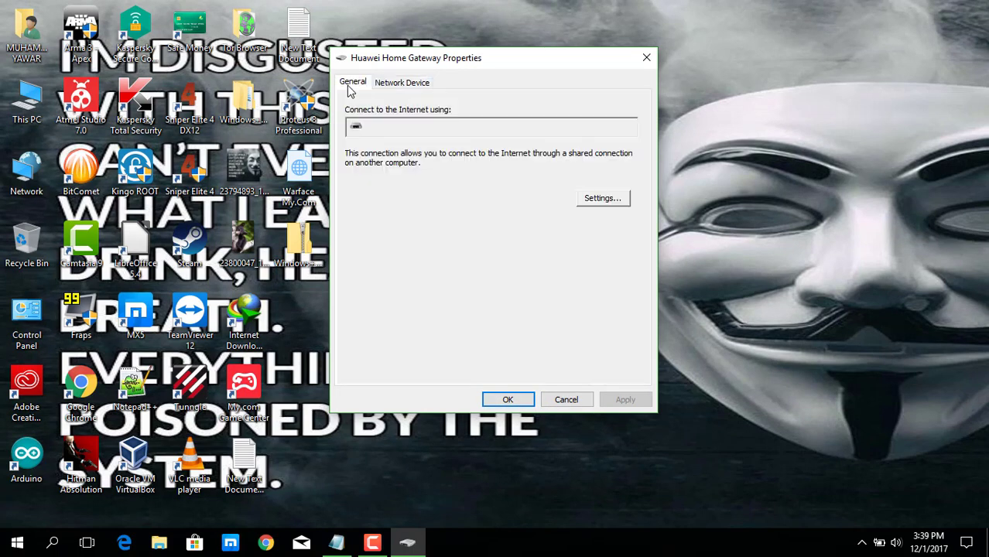
click(579, 402)
- Open the properties of the Huawei Home Gateway from the Network folder
double_click(15, 180)
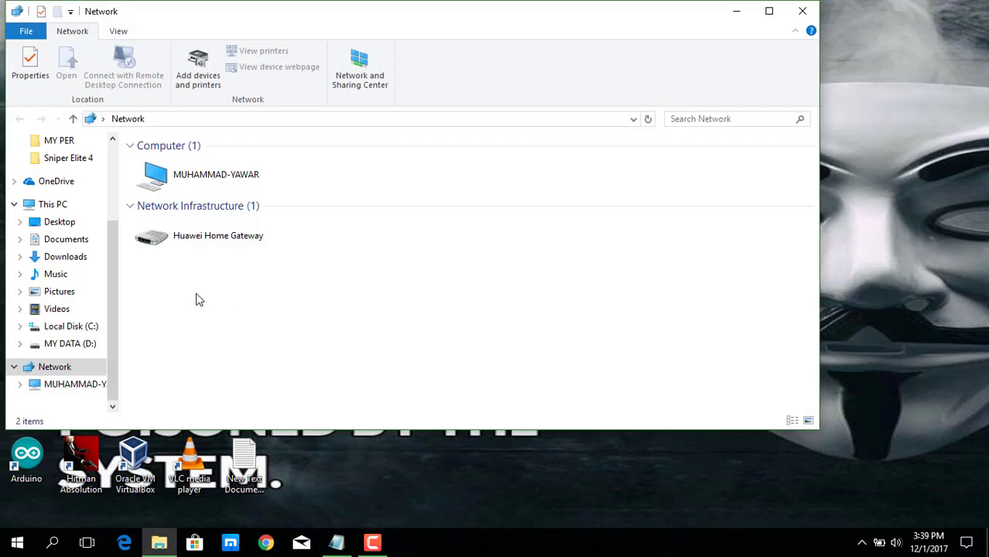
right_click(189, 245)
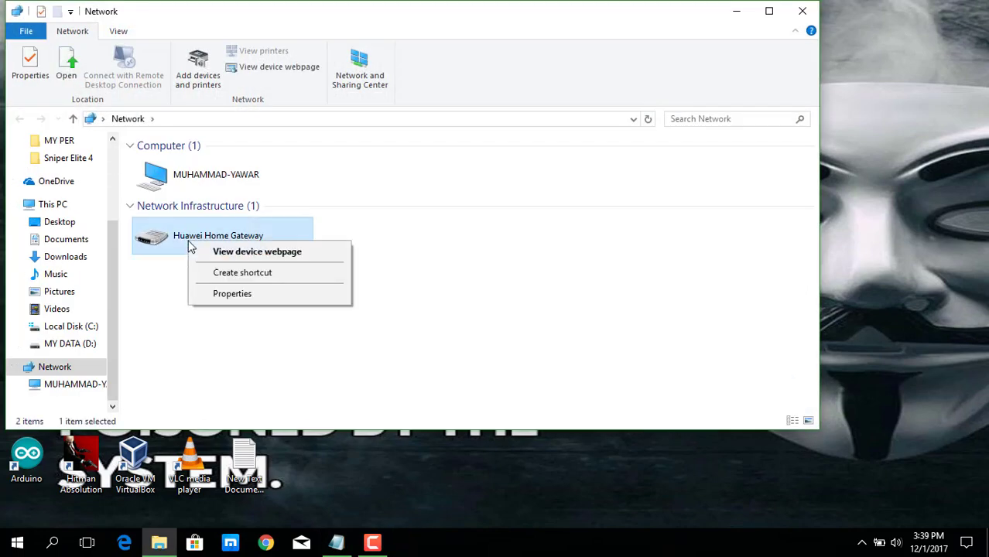
click(220, 294)
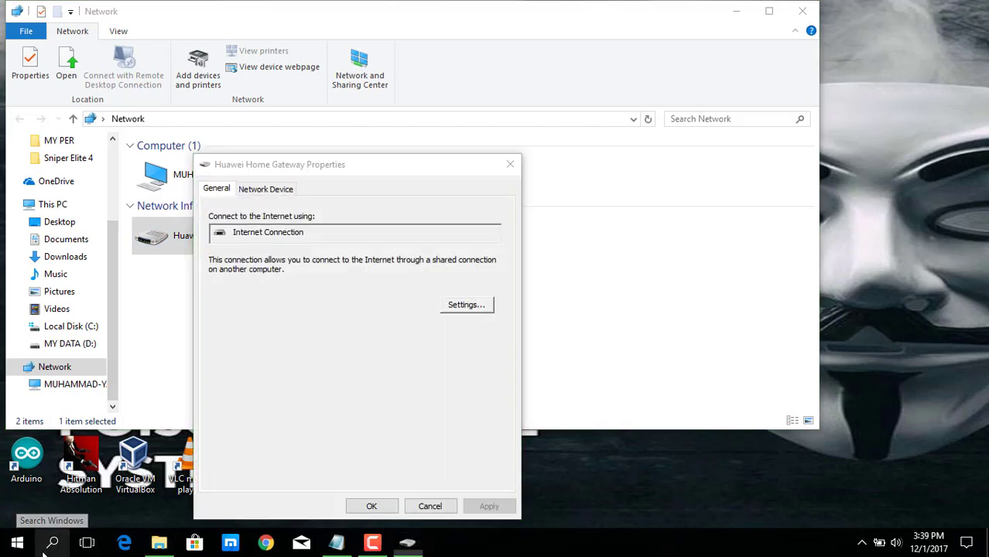
- Run ipconfig in Command Prompt and highlight the Wi-Fi adapter's IPv4 address
click(47, 546)
text(cmd)
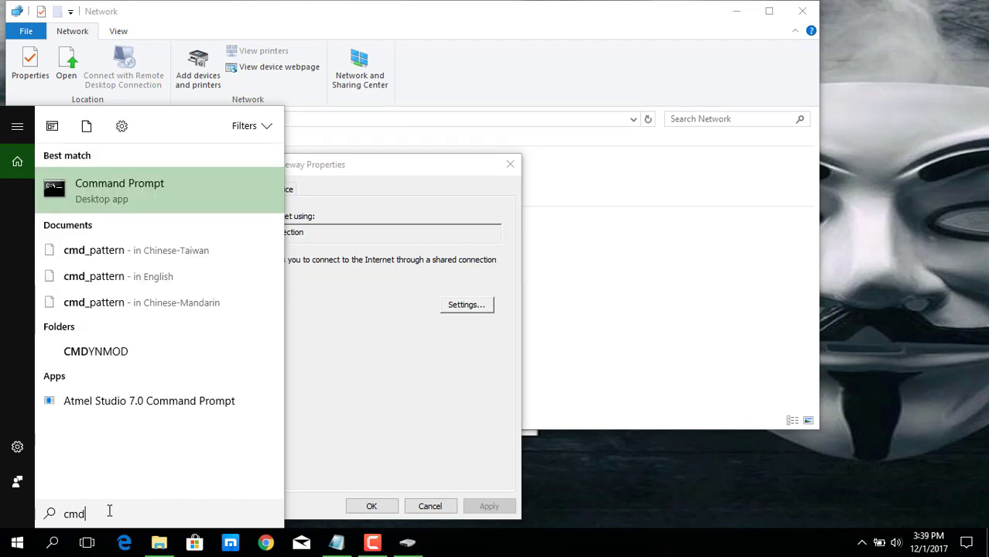
click(124, 188)
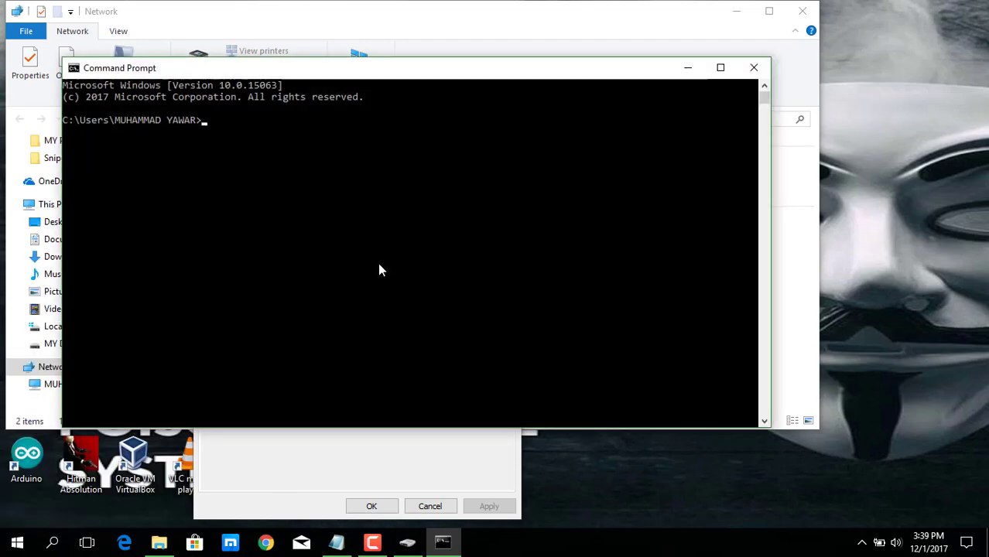
text(ipconfig)
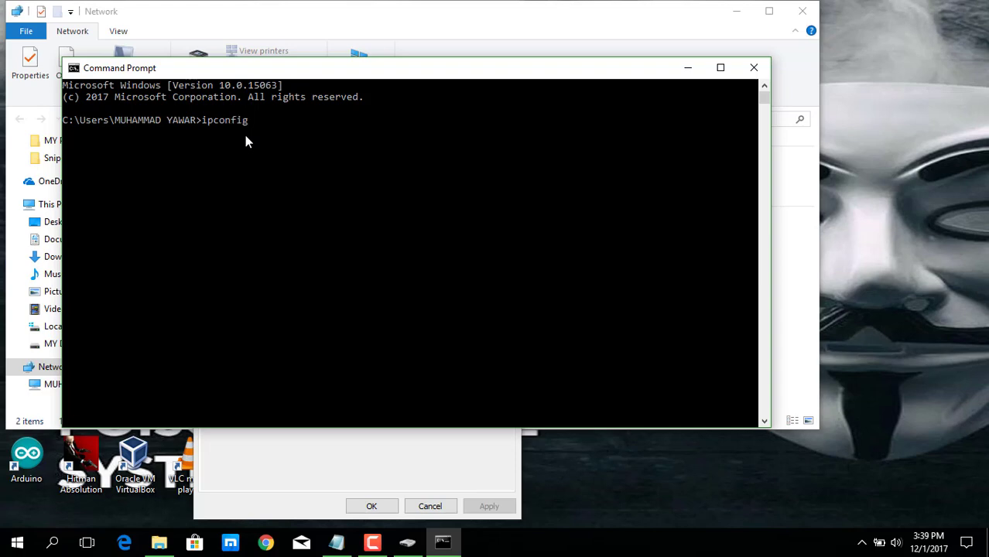
key(Return)
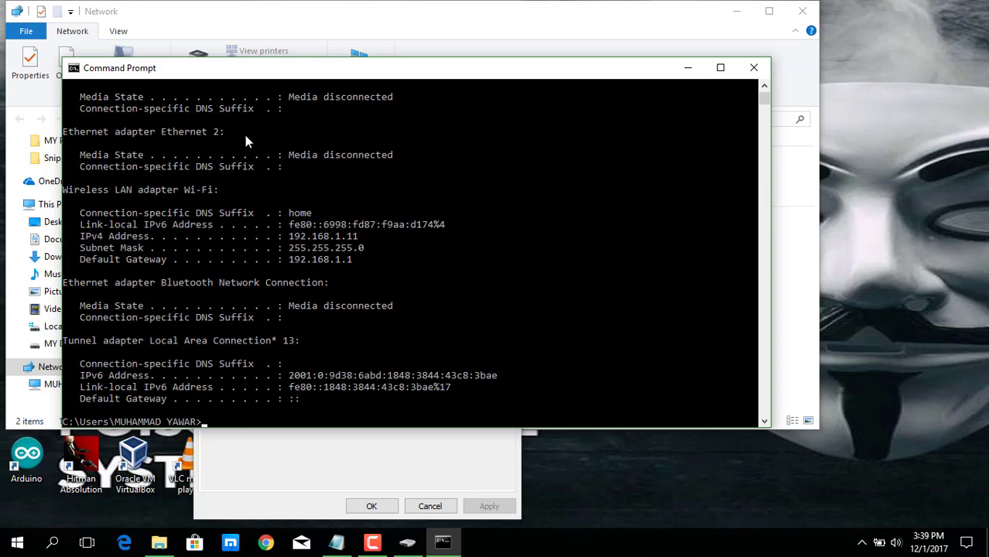
drag(358, 239, 290, 241)
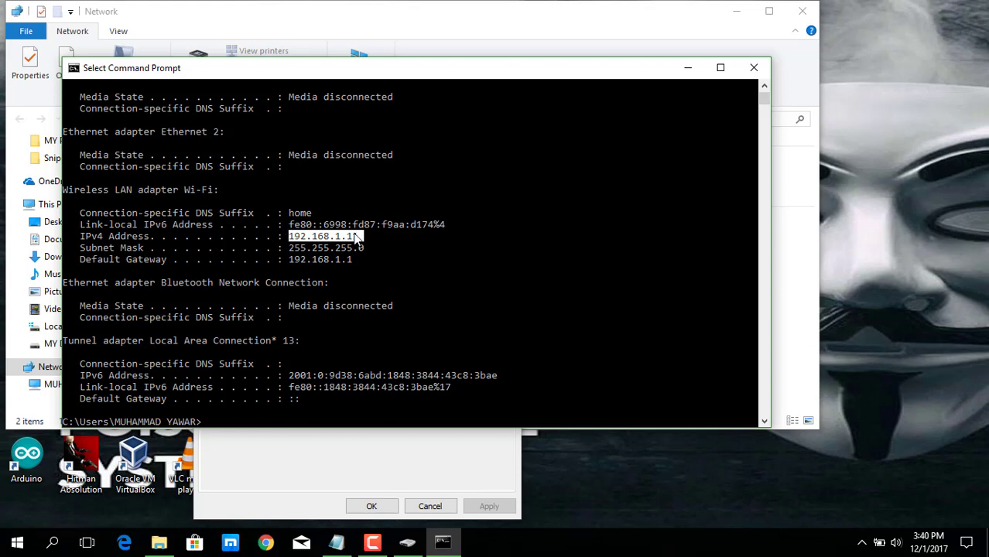
click(688, 68)
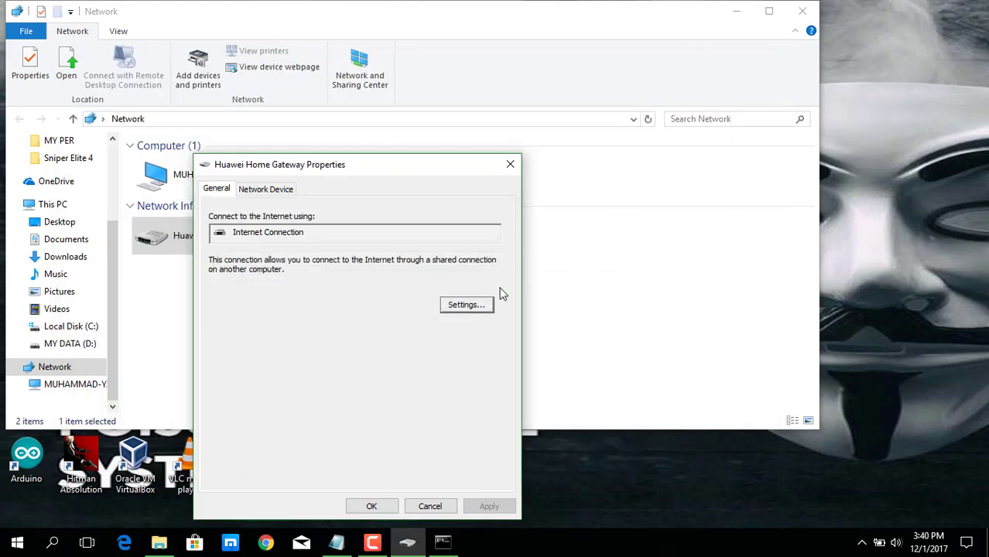
- Start adding a service in the gateway's advanced settings with the description tunngle
click(480, 306)
click(744, 18)
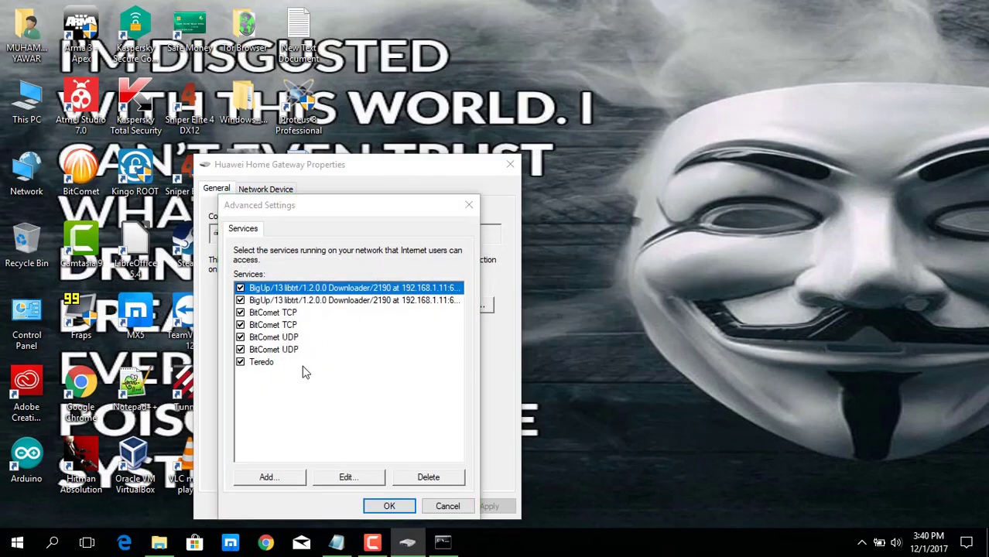
click(269, 478)
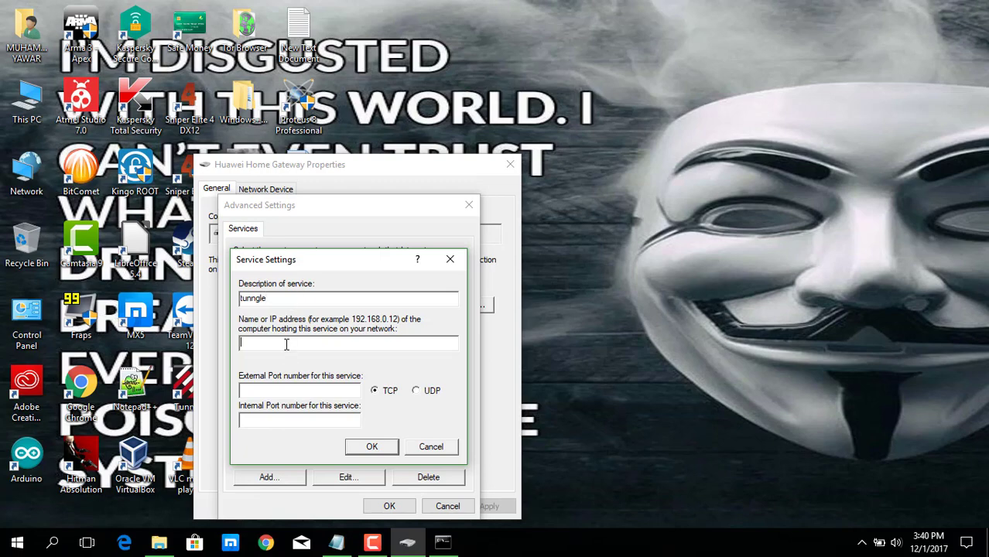
- Highlight the IPv4 address in Command Prompt and add the line "it my ip use your own" to the Notepad note
click(442, 542)
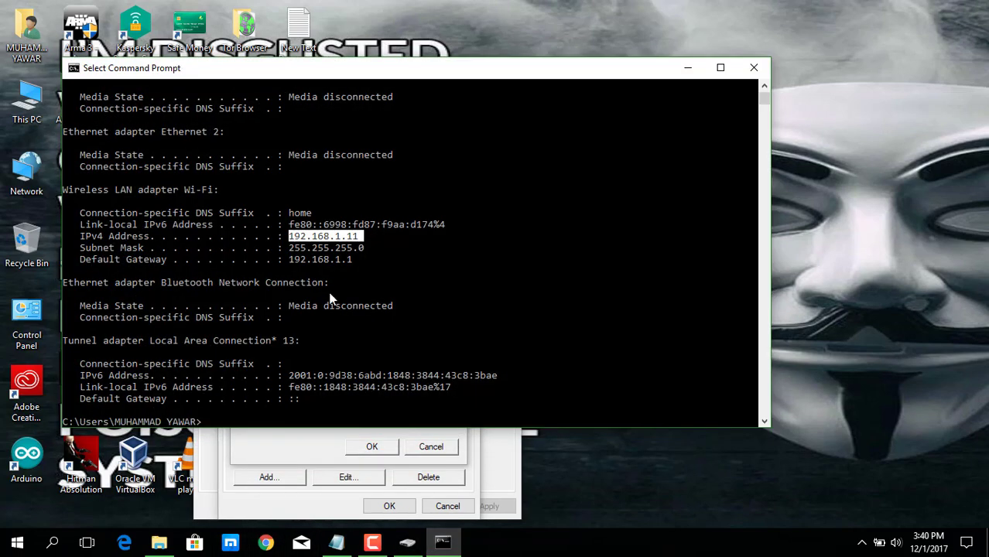
click(361, 237)
drag(286, 237, 368, 237)
click(335, 541)
click(346, 165)
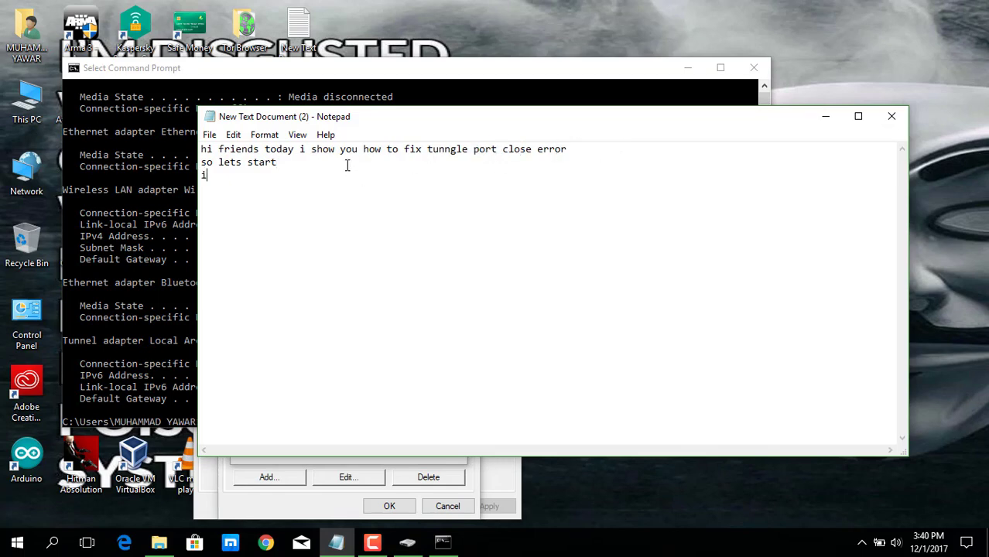
text(it my ip use your ow)
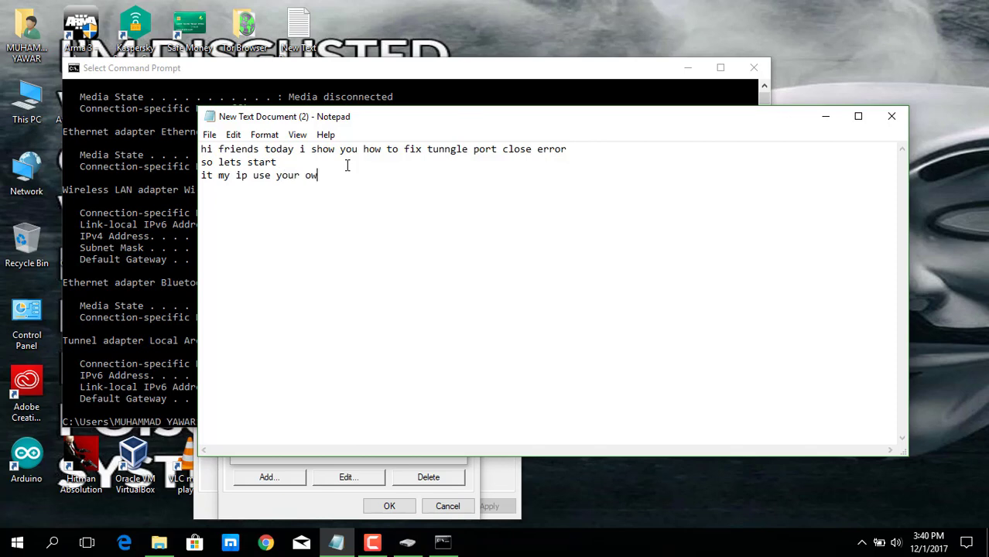
text(n)
click(825, 116)
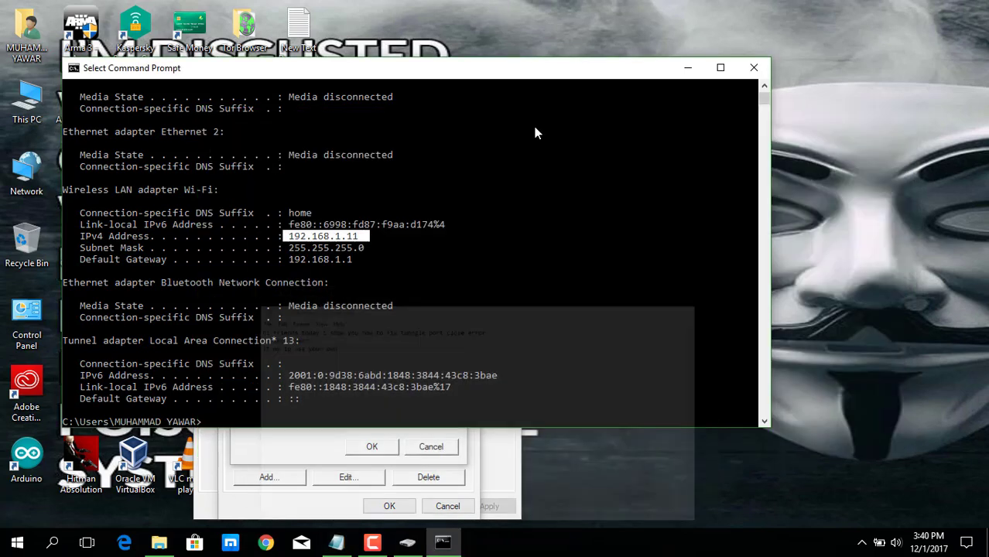
- Set the tunngle service's host to the computer's Wi-Fi IPv4 address and both its external and internal ports to 11155
click(685, 67)
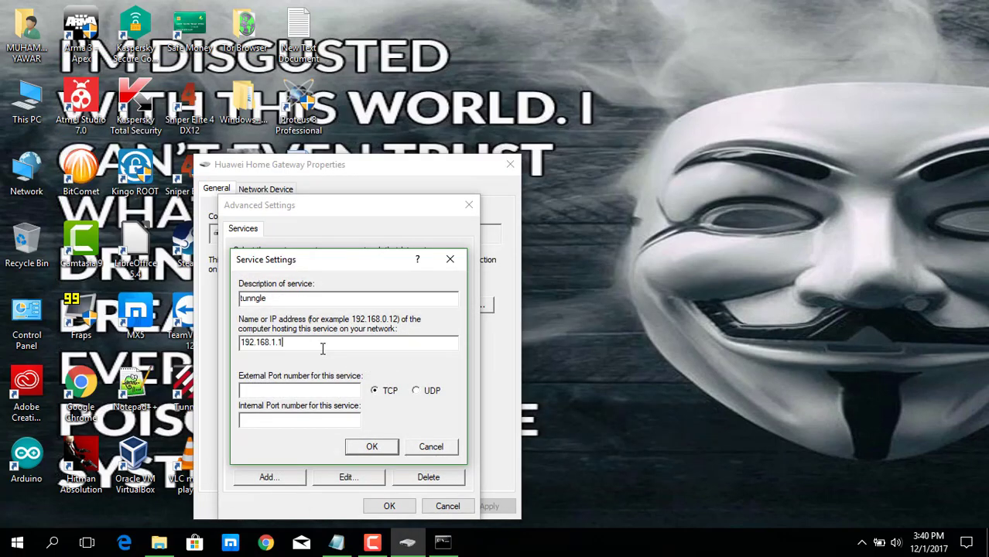
click(286, 393)
text(11155)
click(280, 419)
text(11155)
- Add the line "11155 is the tunngle port" to the Notepad note and confirm the tunngle TCP service
click(336, 542)
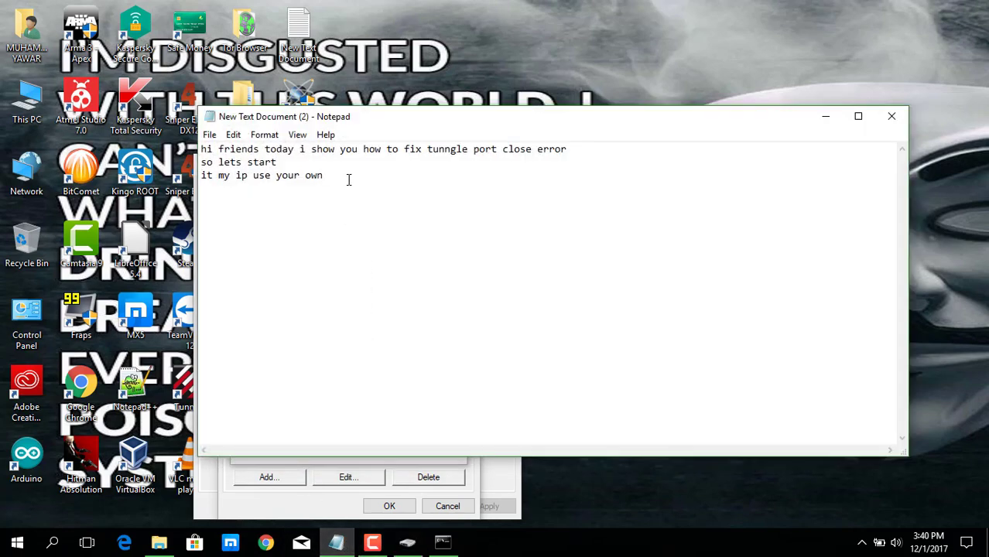
key(Return)
text(11155 is the tu)
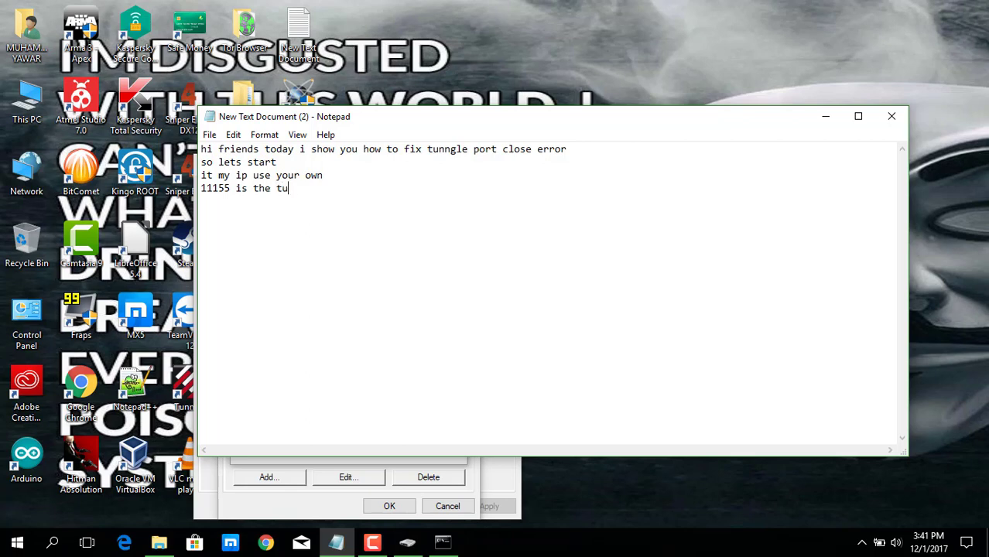
text(nngle port)
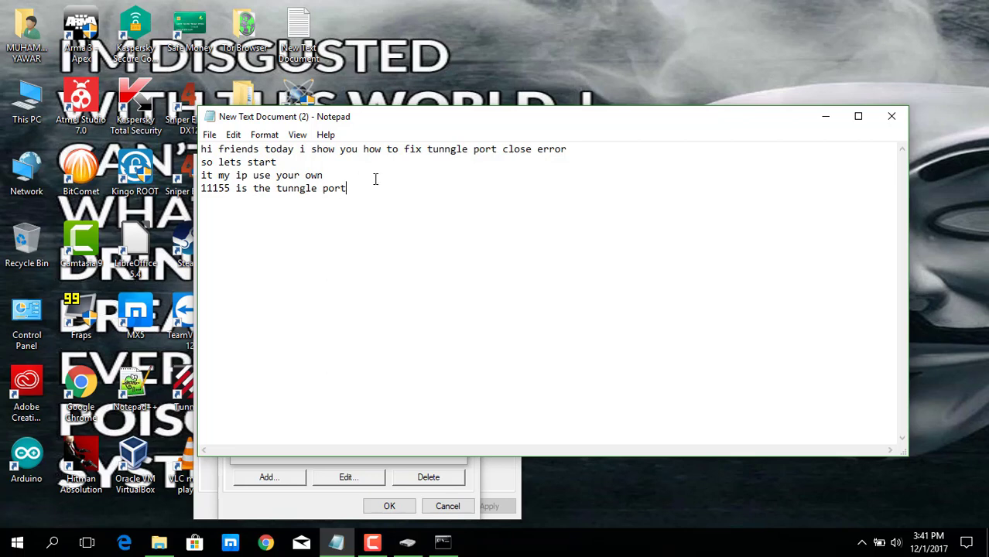
click(825, 116)
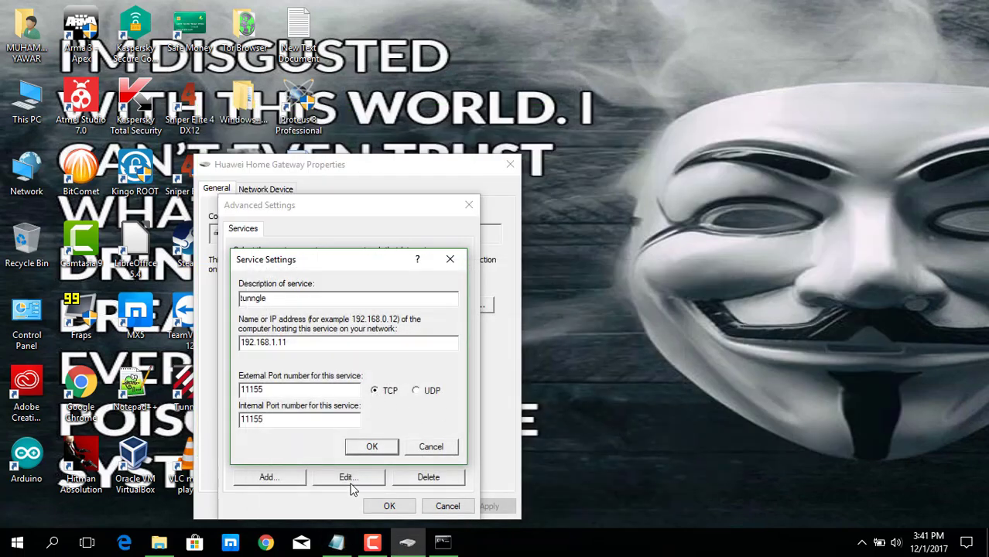
click(372, 448)
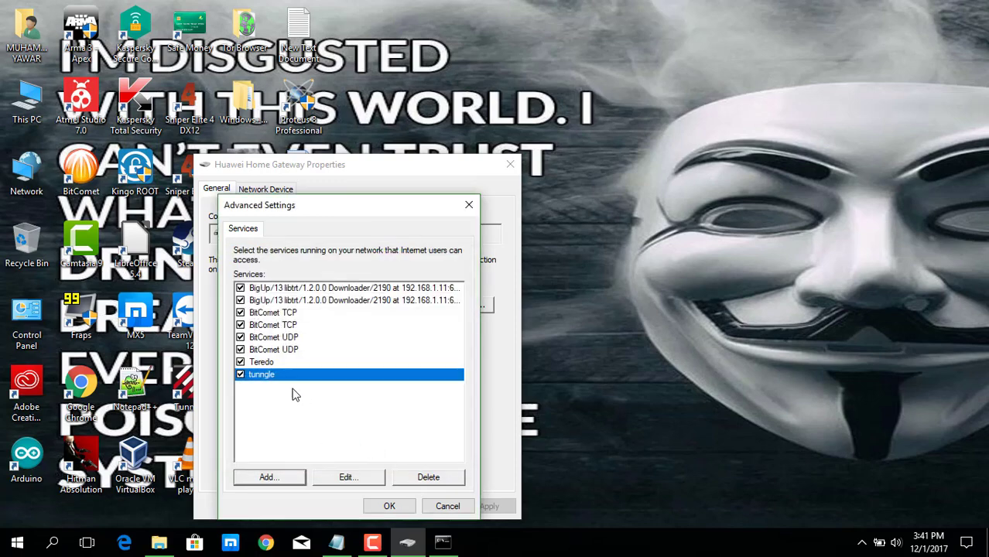
- Add a second tunngle service for host 192.168.1.11 with external and internal ports 11155 over UDP, and accept the gateway settings
click(267, 475)
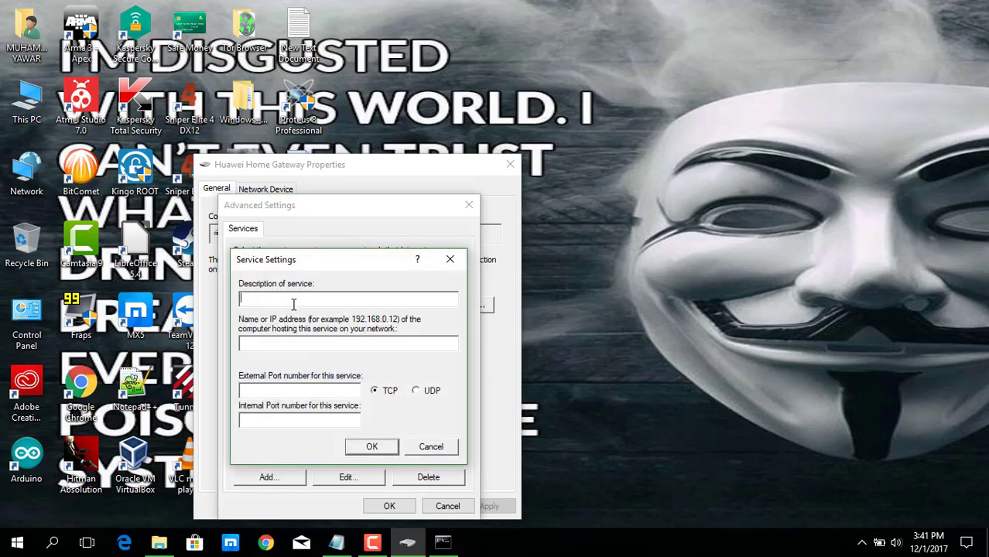
text(tunngle)
click(294, 343)
text(192.168.1.11)
click(294, 390)
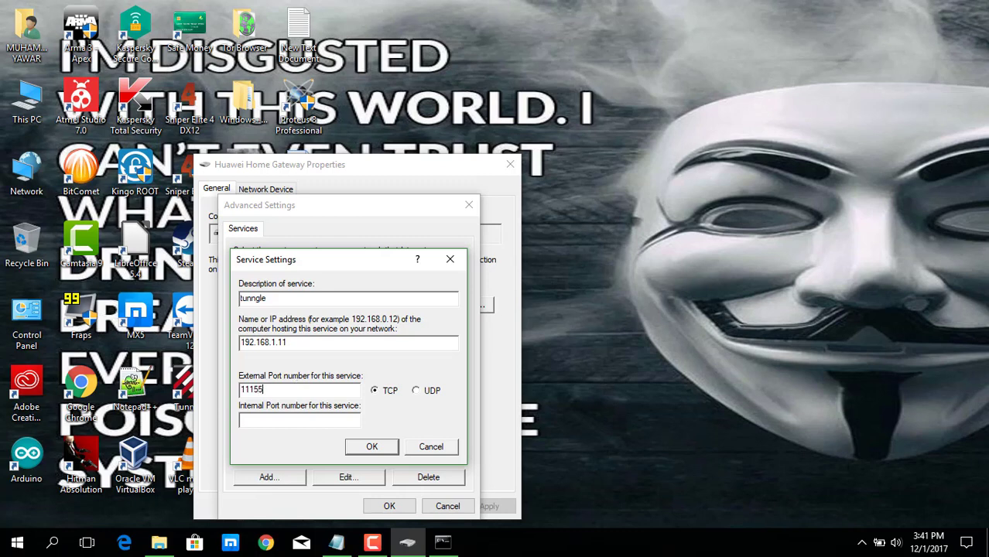
click(294, 422)
text(11155)
click(417, 391)
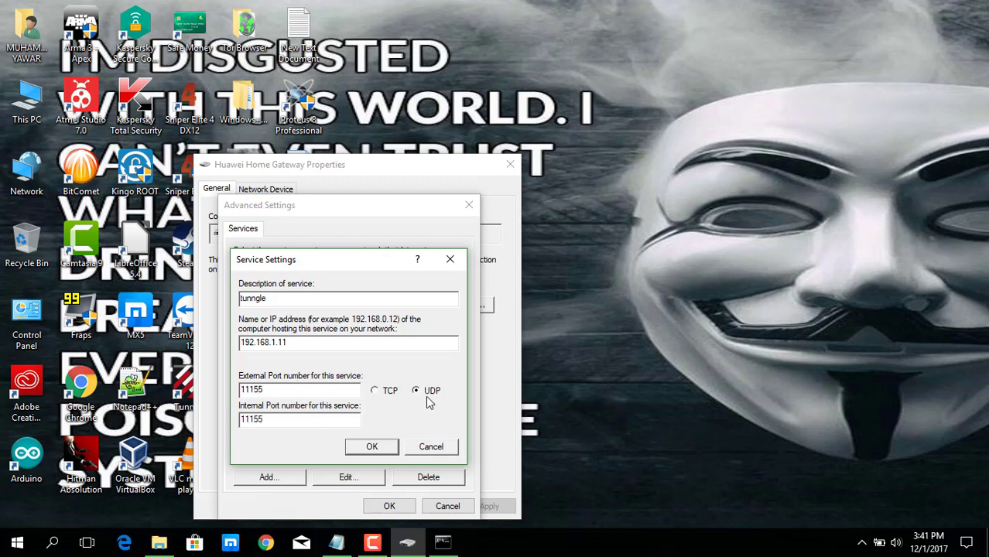
click(372, 448)
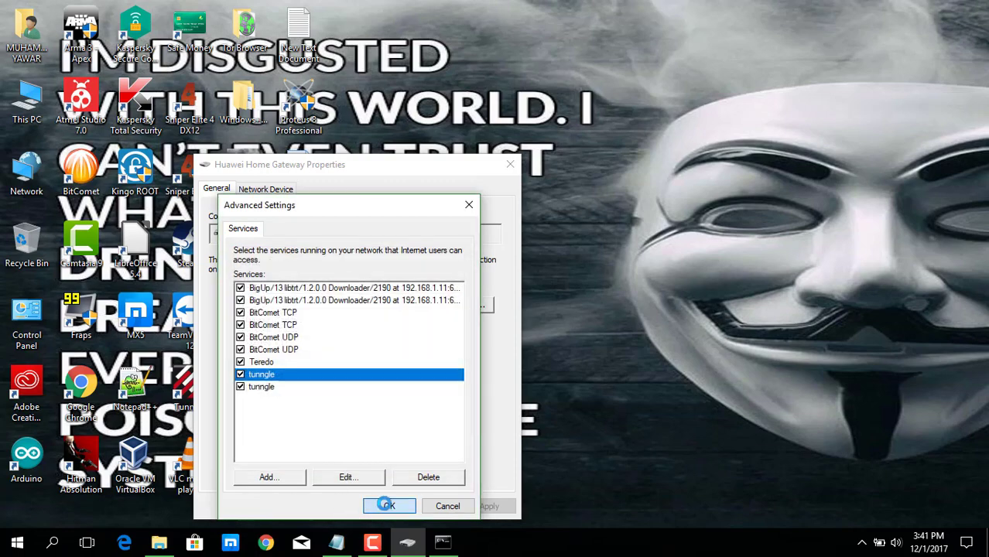
click(408, 511)
click(373, 506)
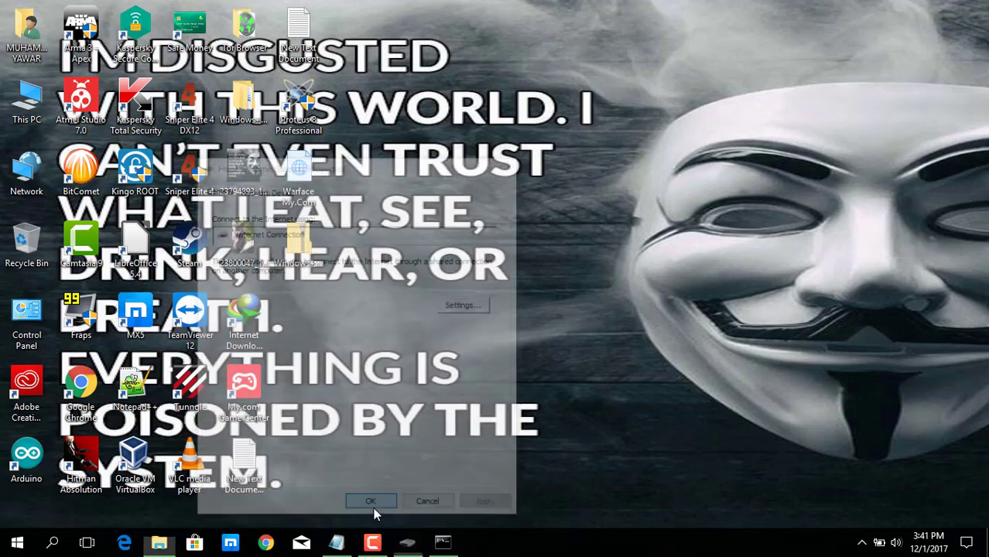
- Add the line "thats it" to the Notepad note and minimize it
click(336, 542)
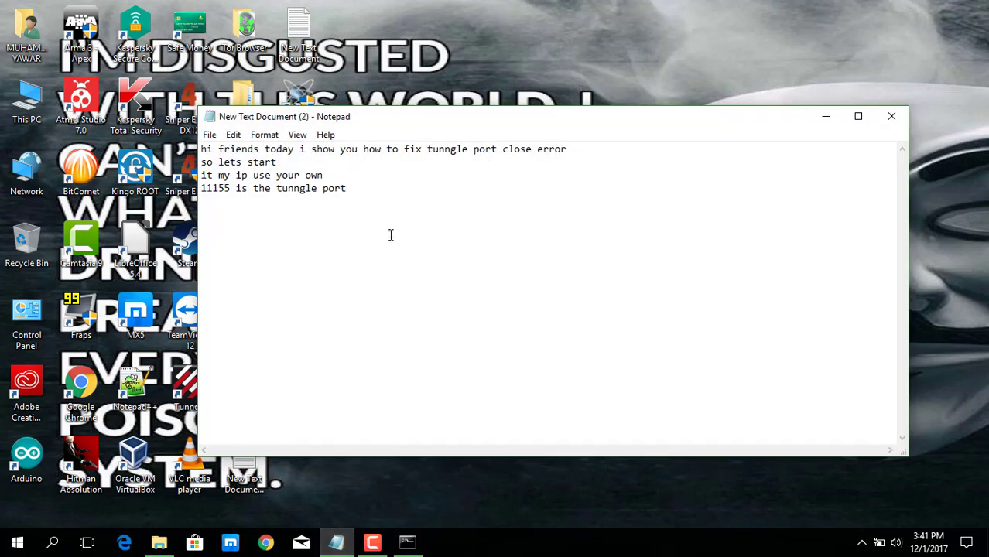
text(thats it)
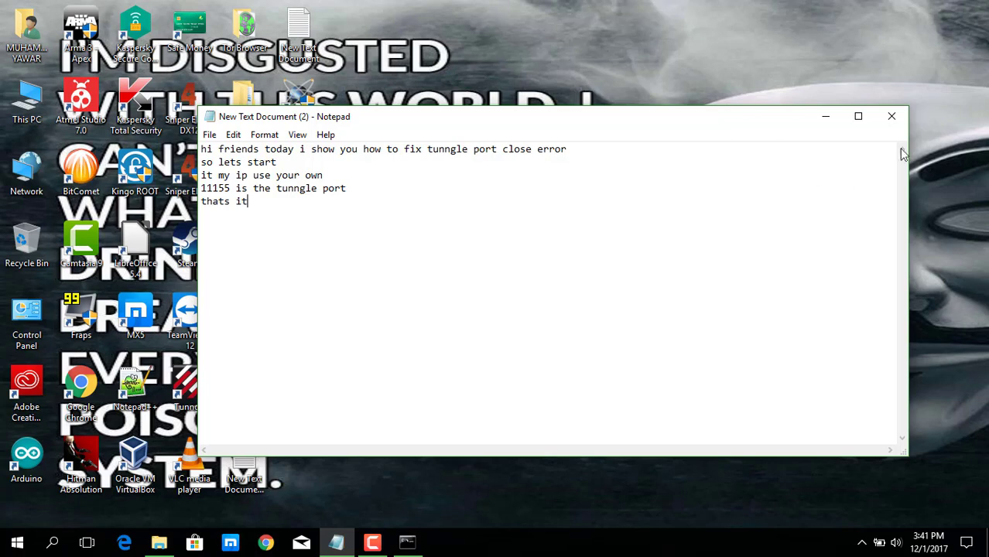
click(825, 116)
- Launch Tunngle from the desktop and close the Command Prompt window while it loads
double_click(186, 387)
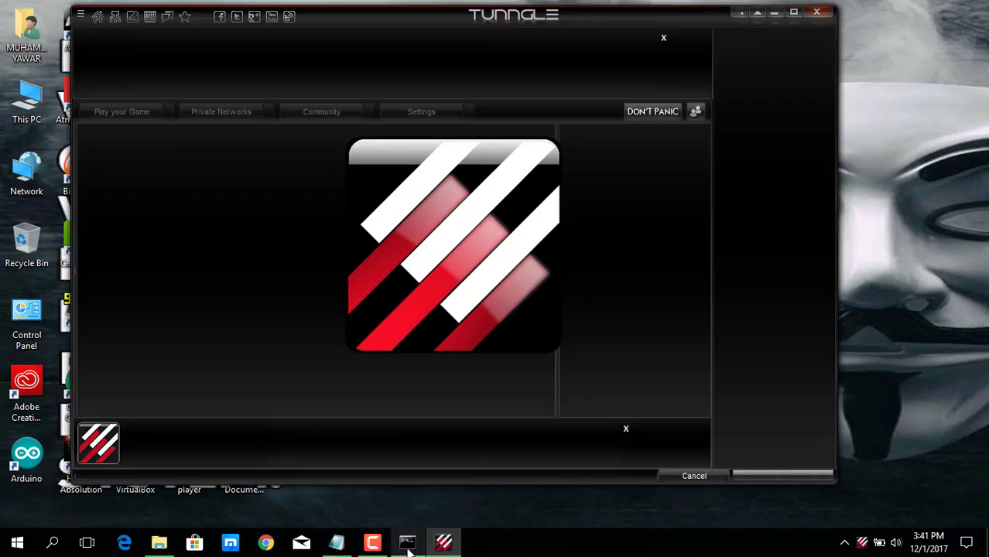
mouse_move(409, 549)
click(474, 438)
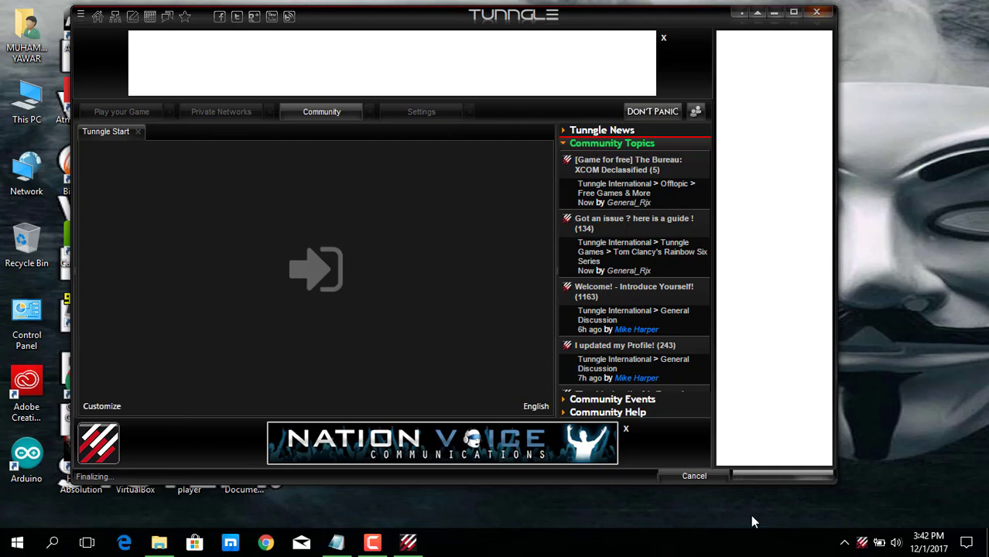
mouse_move(878, 542)
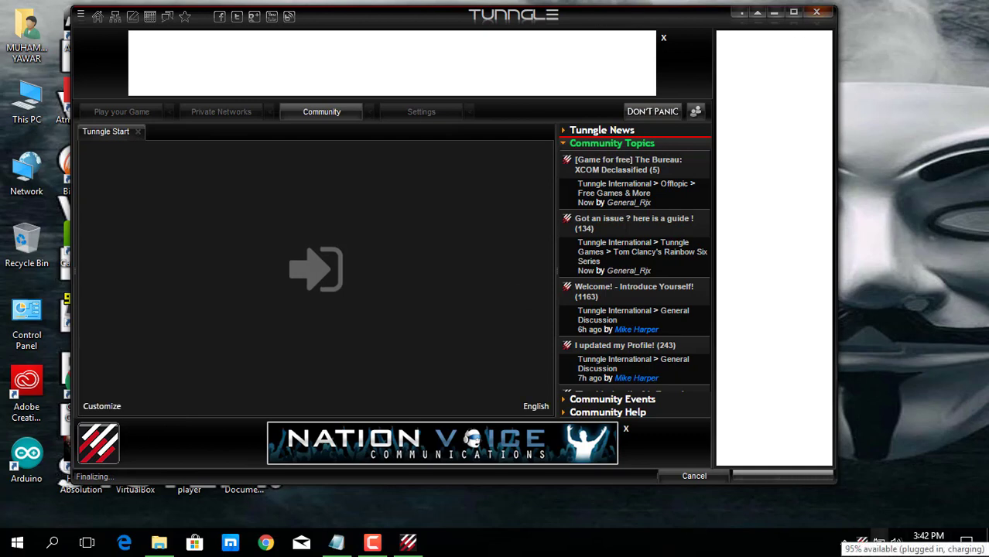
click(854, 327)
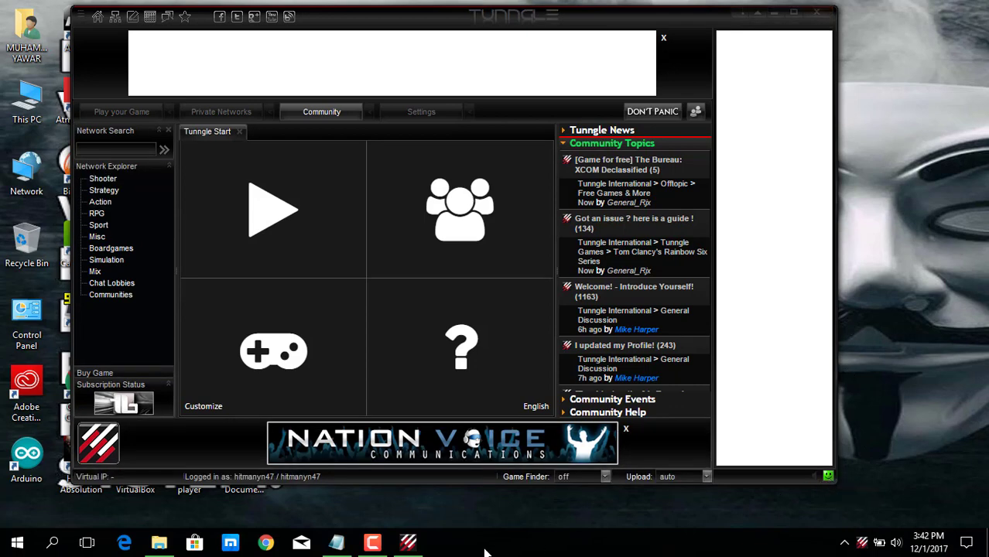
- Add the lines "here we go", "its now open port" and "thanks for watching" to the Notepad note and minimize it
click(337, 544)
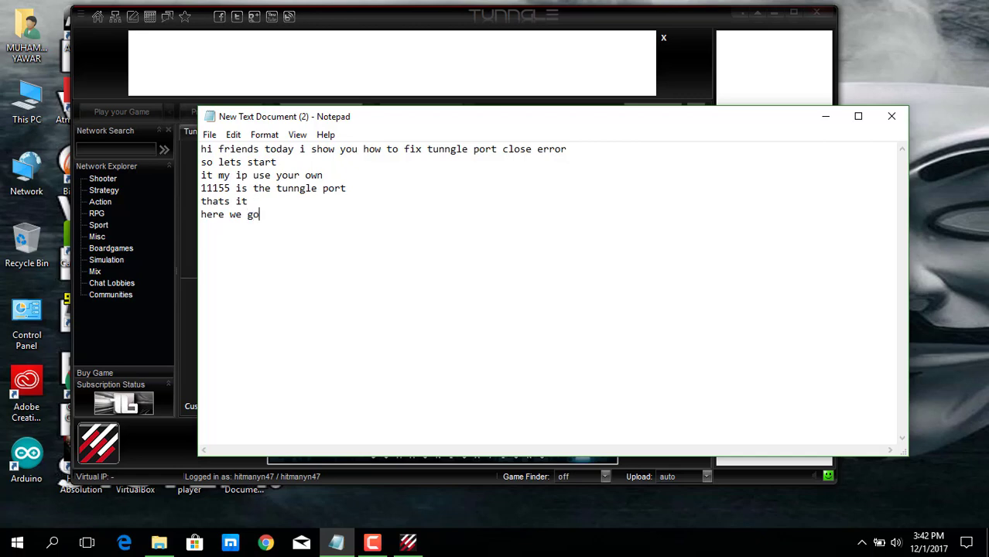
text(its now open port )
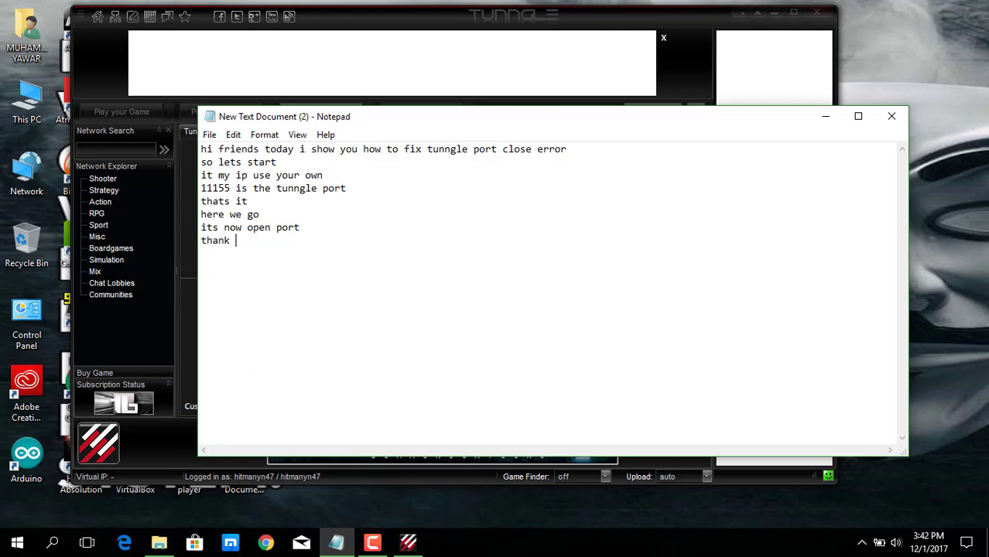
text(thanks for wtching)
click(270, 241)
text(a)
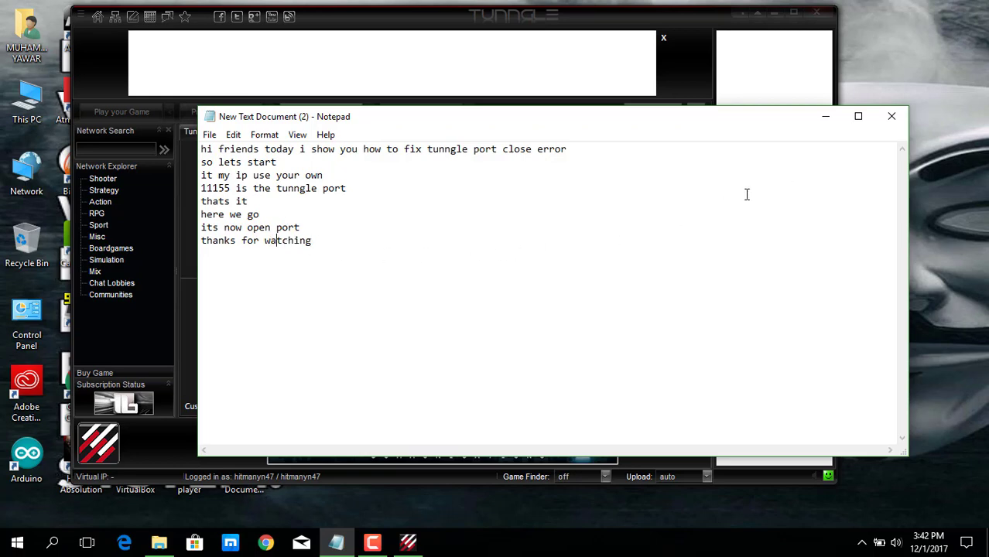
click(826, 116)
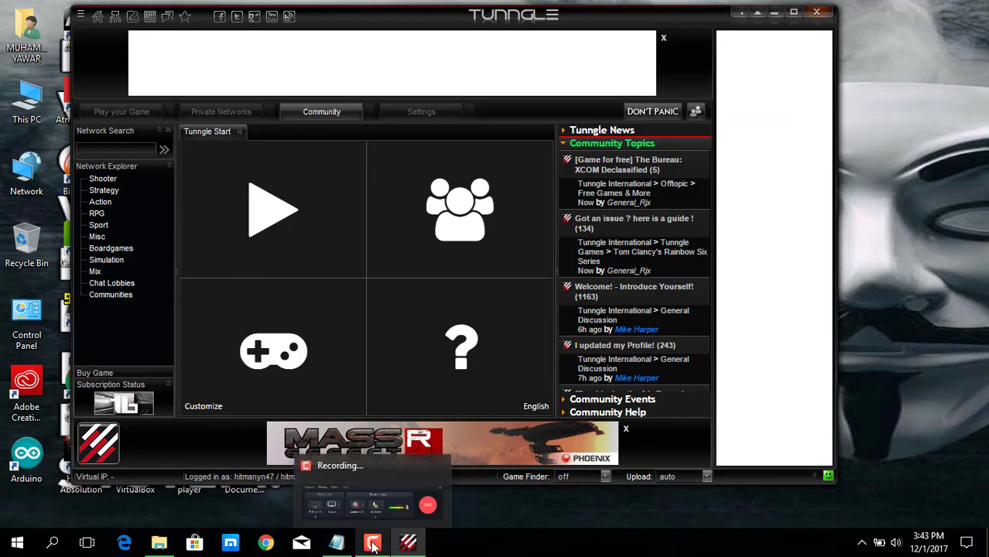